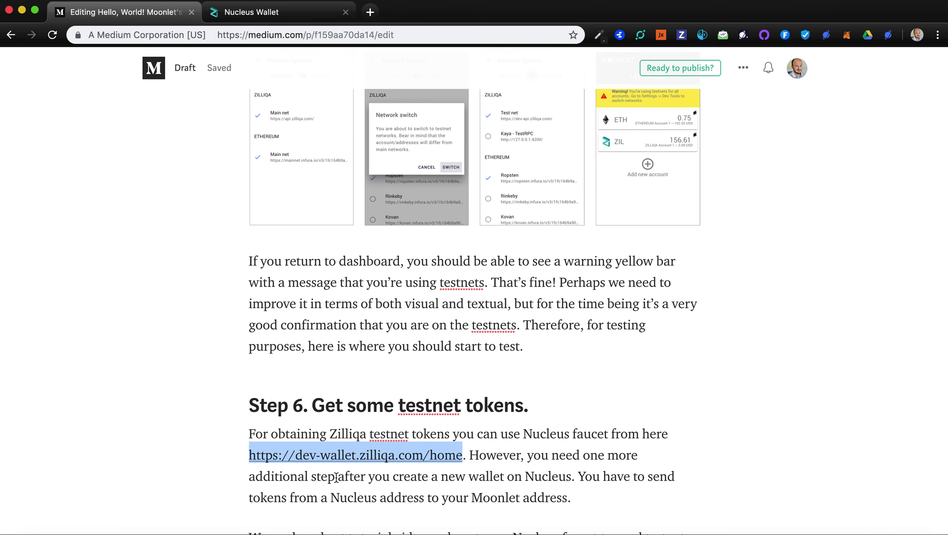
Leave the Medium draft's 'Get some testnet tokens' section for the Nucleus Wallet tab
left_click(265, 132)
left_click(413, 258)
left_click(253, 18)
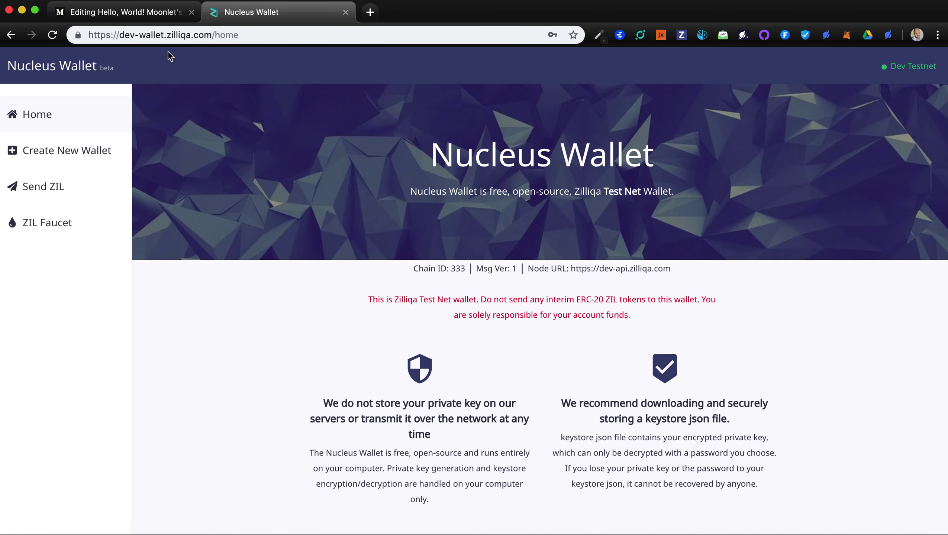
Create a new wallet with a chosen passphrase and acknowledge the Test Net warning
left_click(48, 159)
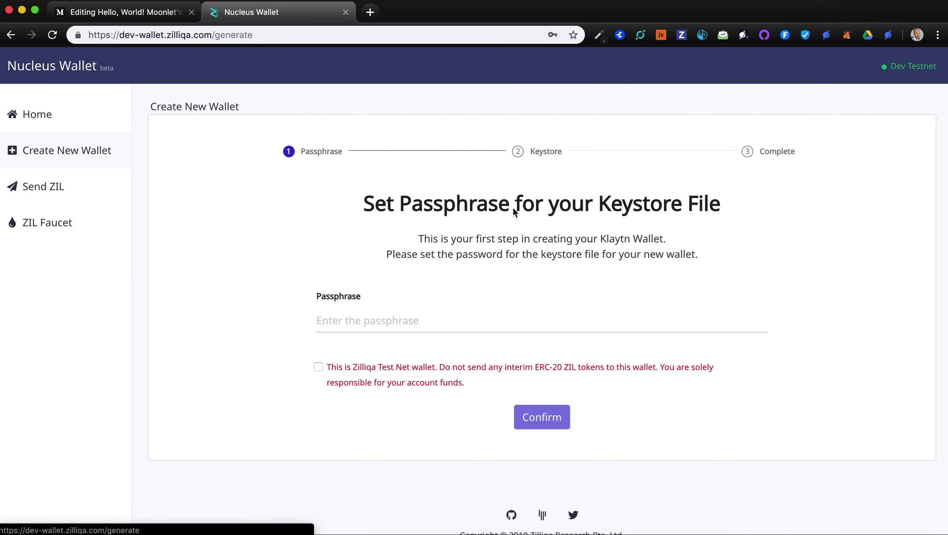
left_click(360, 327)
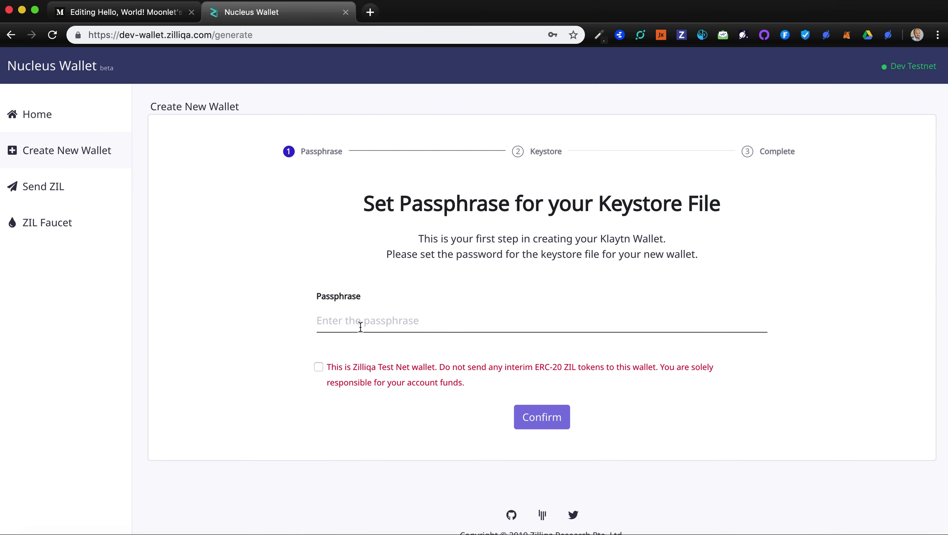
type("password")
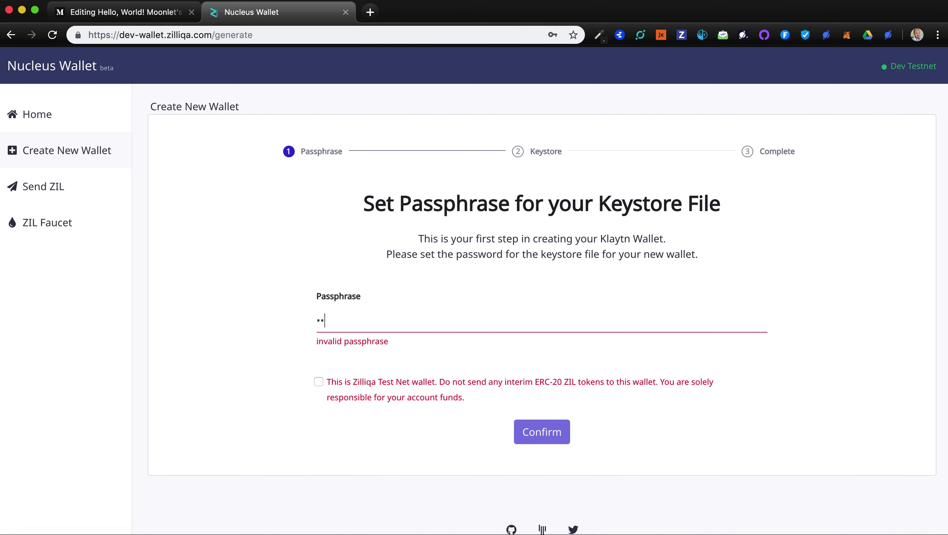
type("1234567")
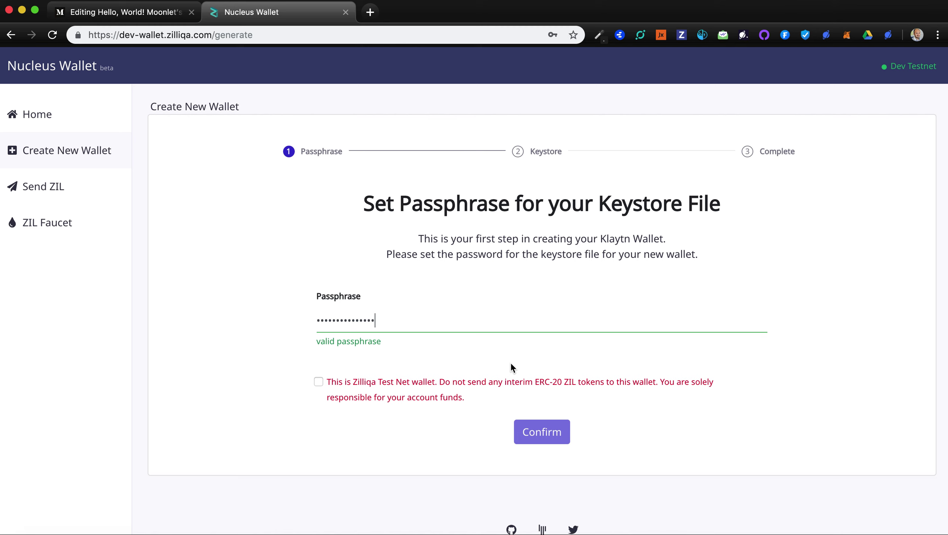
left_click(320, 384)
left_click(547, 439)
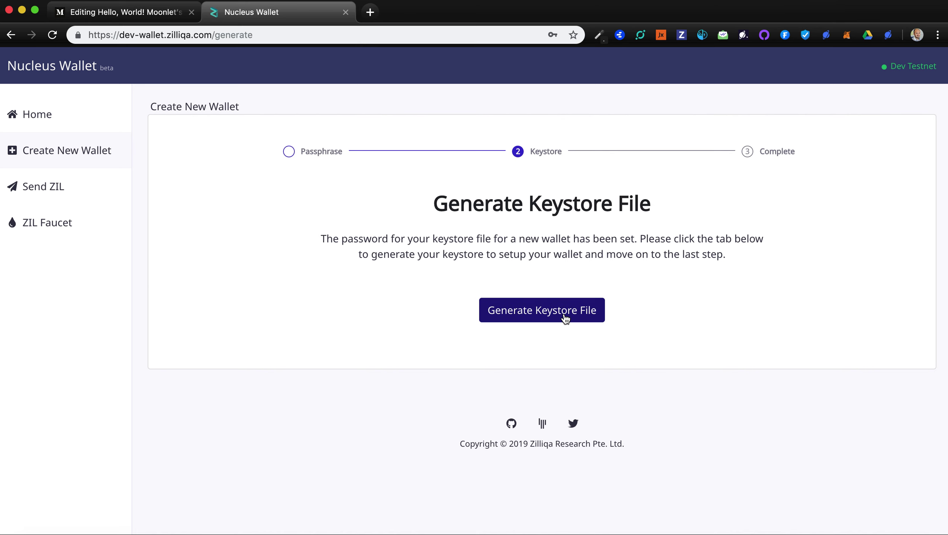
Download the keystore JSON file and select the displayed private key to copy it
left_click(565, 319)
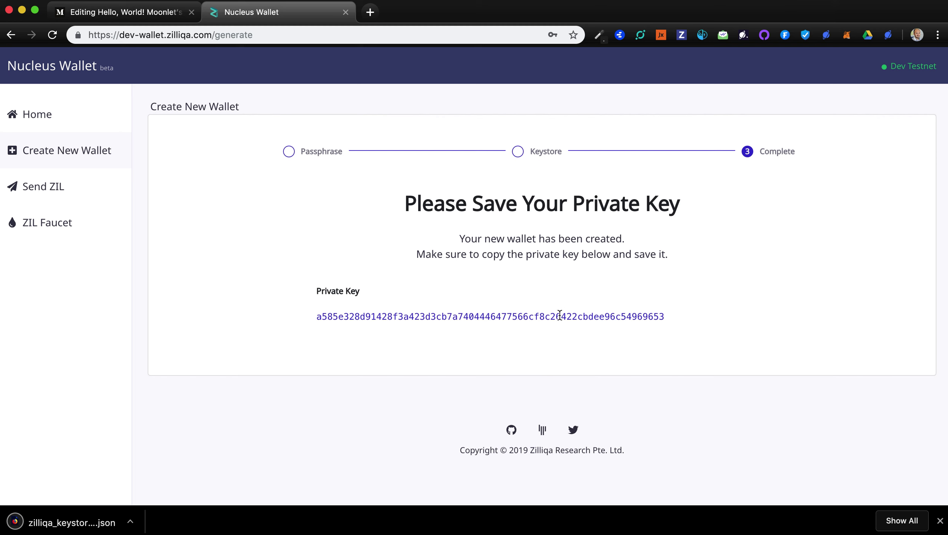
double_click(513, 317)
key("super+c")
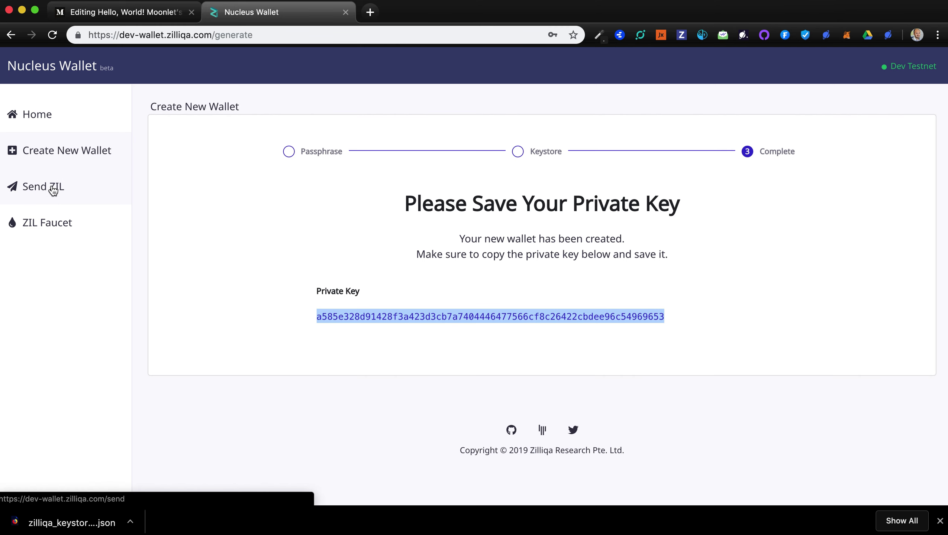
Unlock the new wallet in the ZIL Faucet by pasting its private key, showing 0 ZIL
left_click(58, 231)
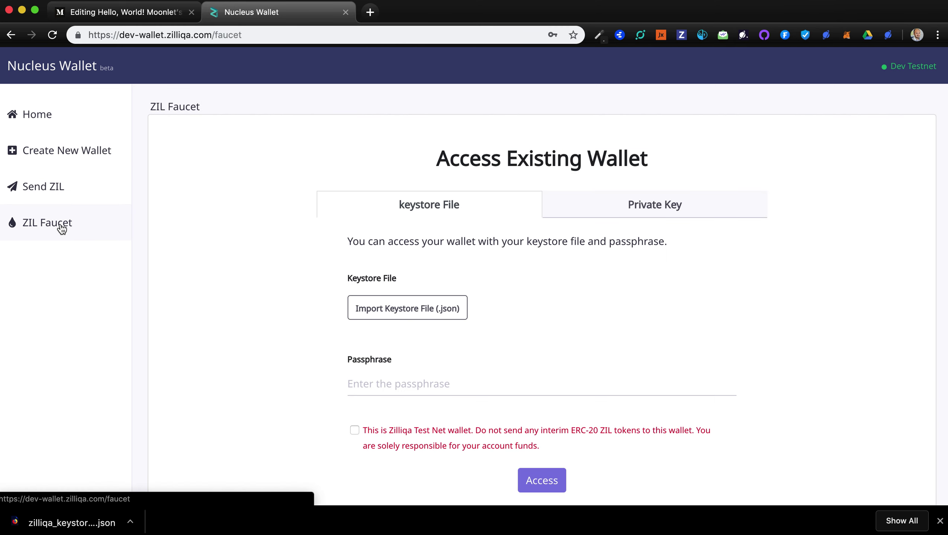
left_click(659, 212)
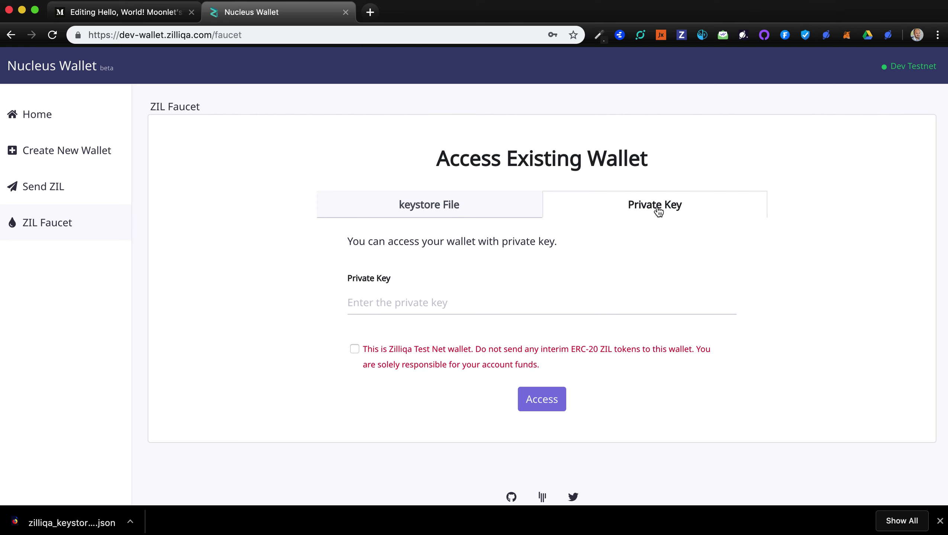
left_click(374, 304)
key("super+v")
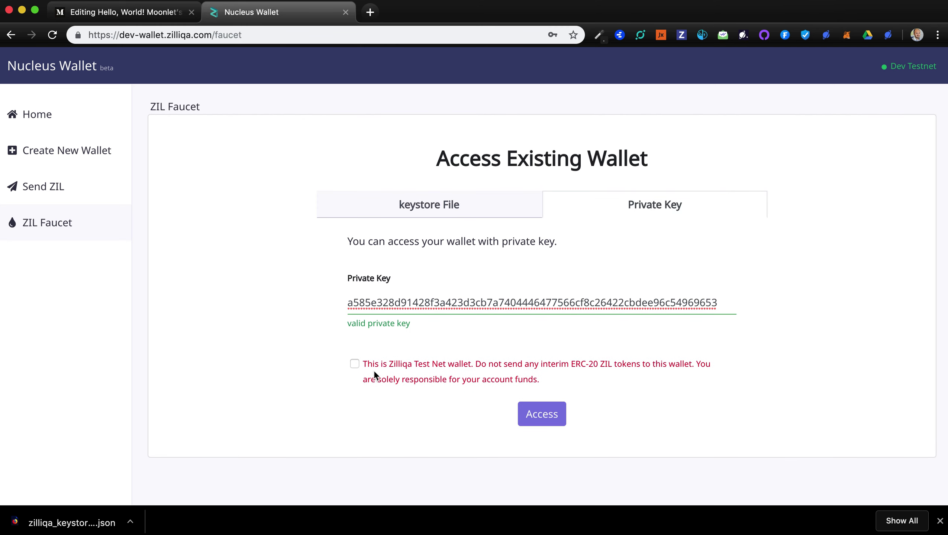
left_click(355, 364)
left_click(552, 419)
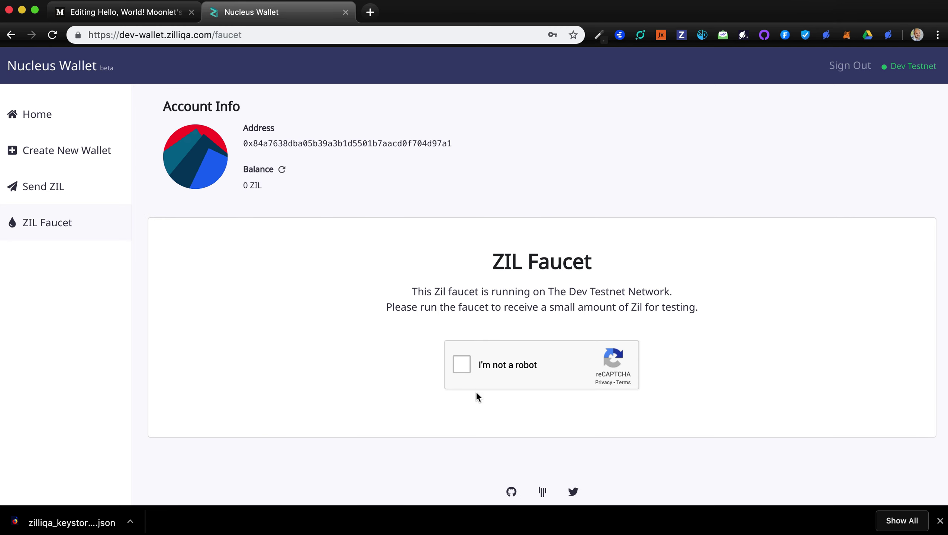
Pass the reCAPTCHA check to run the faucet for the new wallet
left_click(462, 365)
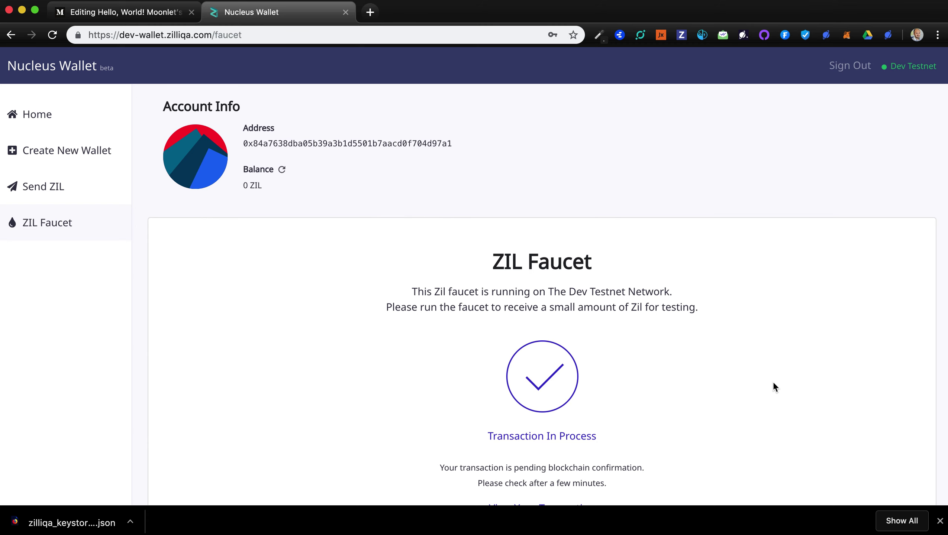
scroll(773, 381, "down", 3)
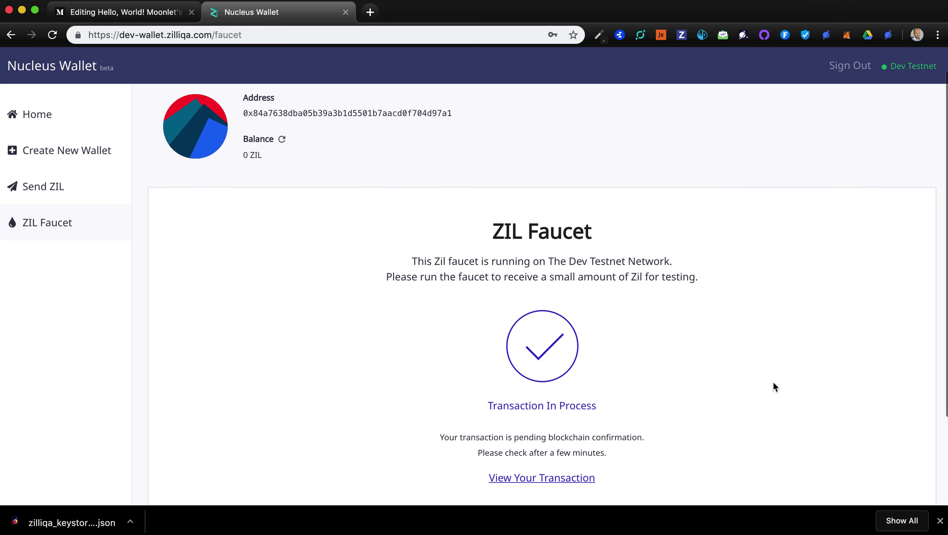
scroll(773, 382, "up", 3)
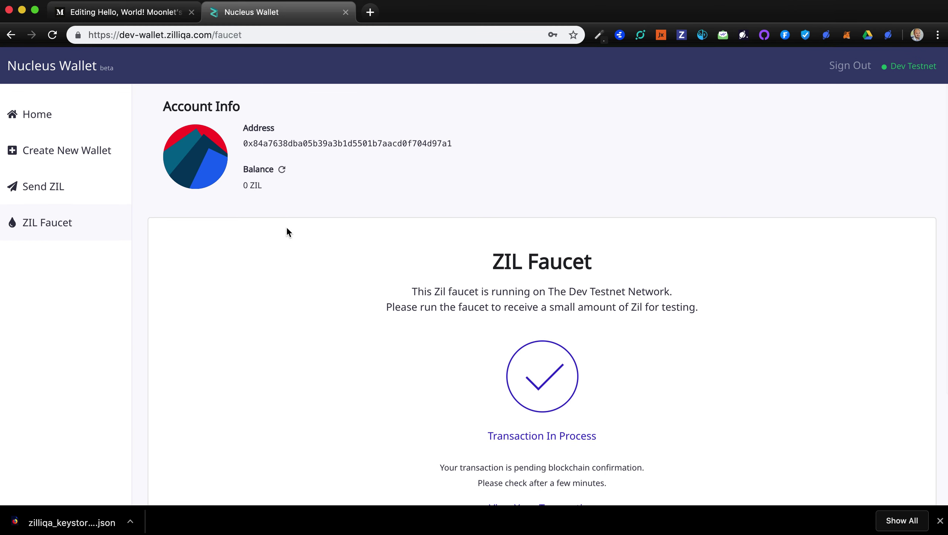
Refresh the balance until it shows 300 ZIL, then open the Send ZIL form
left_click(281, 170)
left_click(282, 172)
left_click(282, 171)
left_click(281, 169)
left_click(281, 169)
left_click(282, 171)
left_click(282, 170)
left_click(282, 170)
left_click(281, 170)
left_click(282, 169)
left_click(282, 170)
left_click(44, 187)
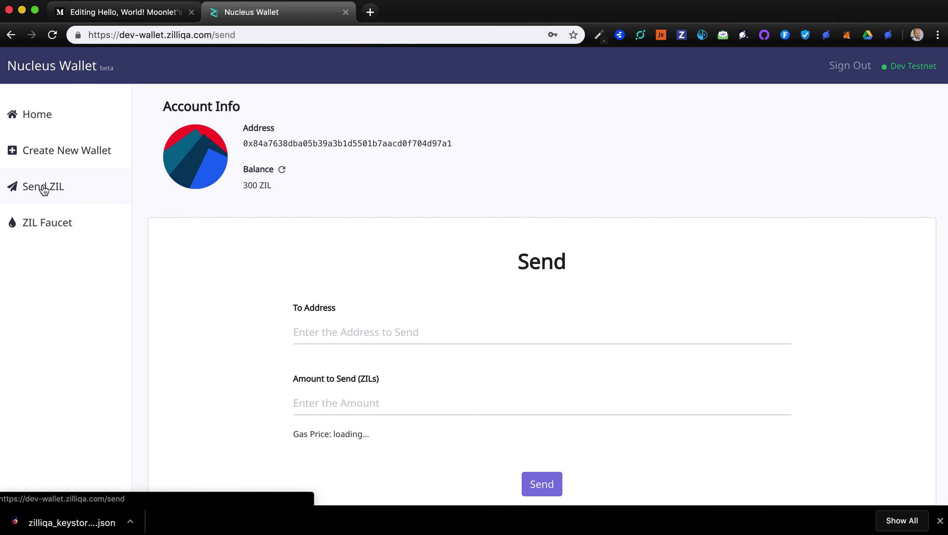
Open Moonlet's ZIL account (456.61 ZIL) and copy its address to the clipboard
left_click(888, 35)
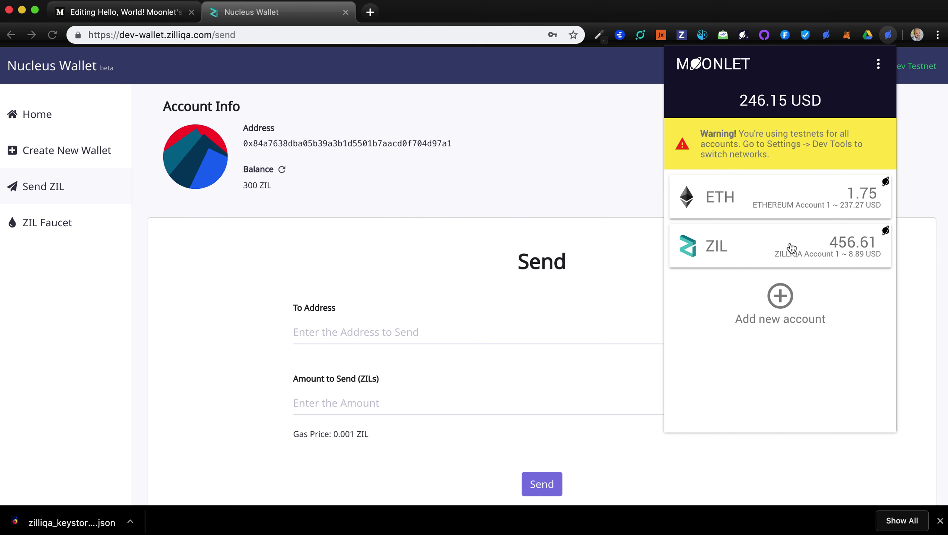
left_click(780, 252)
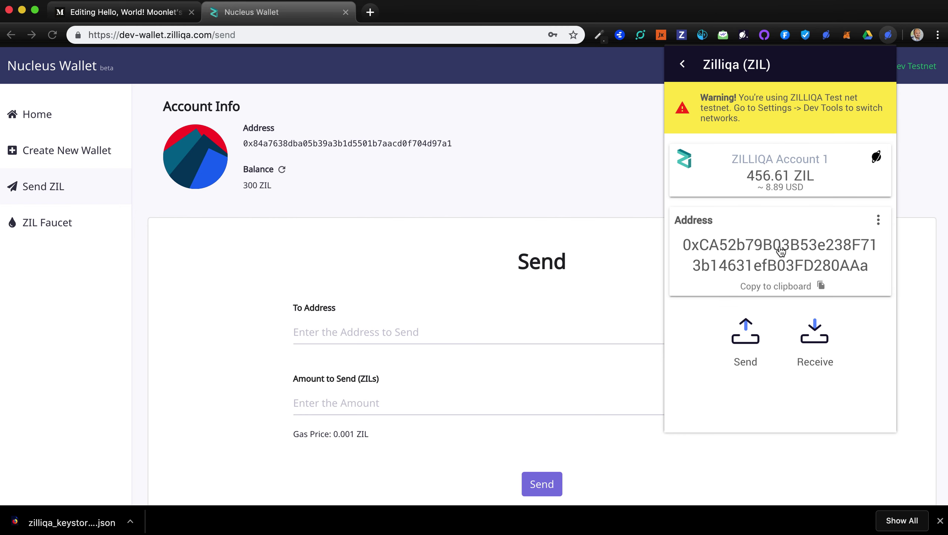
left_click(785, 288)
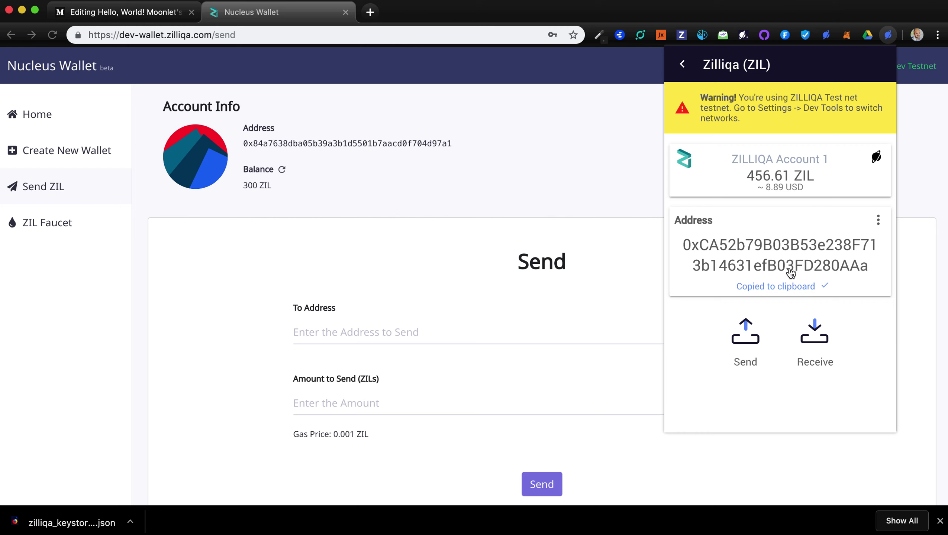
Paste the Moonlet address as recipient and enter 300, which adjusts to 299.999 ZIL
left_click(356, 334)
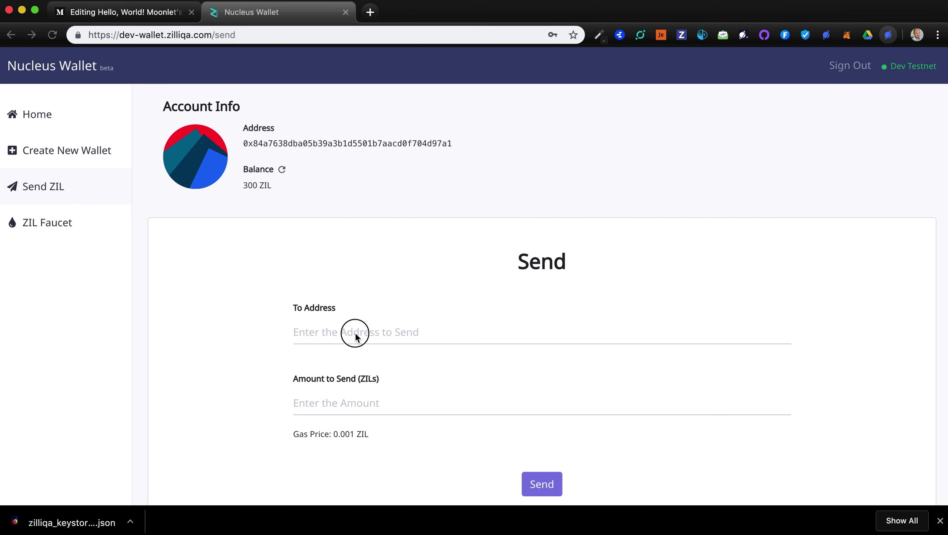
key("super+v")
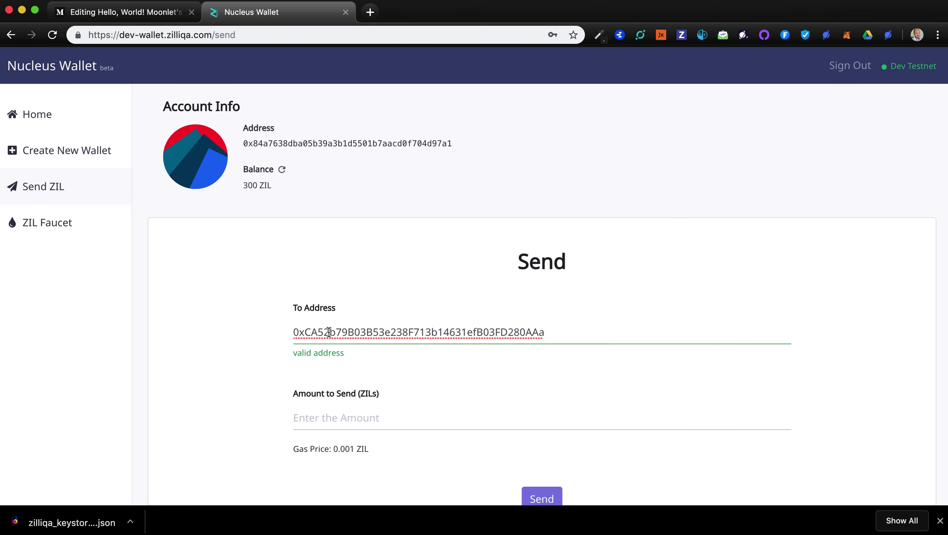
left_click(324, 419)
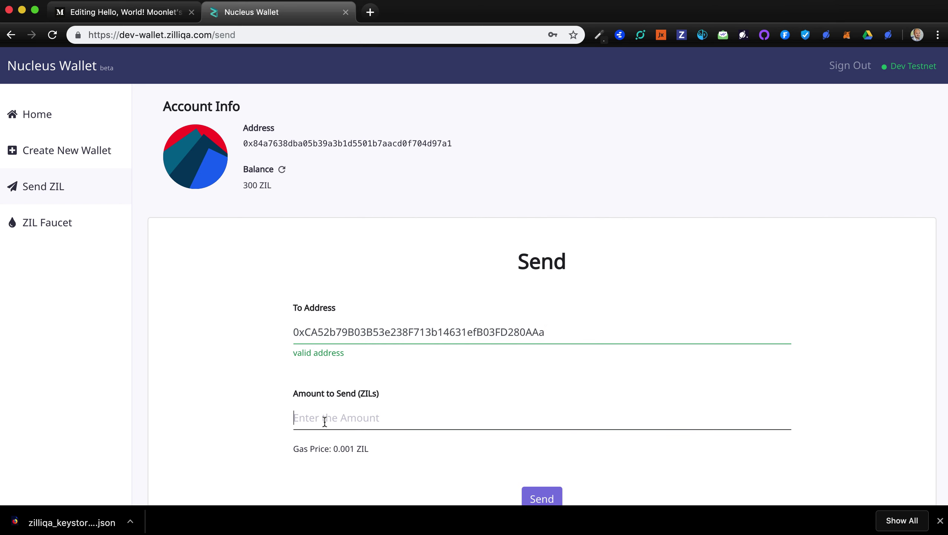
type("300")
left_click(251, 406)
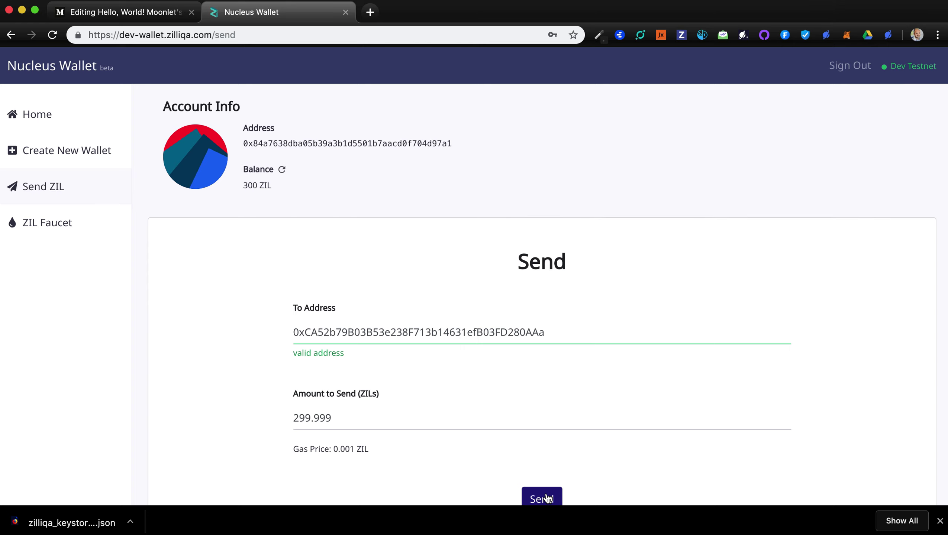
Submit the transfer, accept the test net warning, and confirm the broadcast
scroll(547, 498, "down", 2)
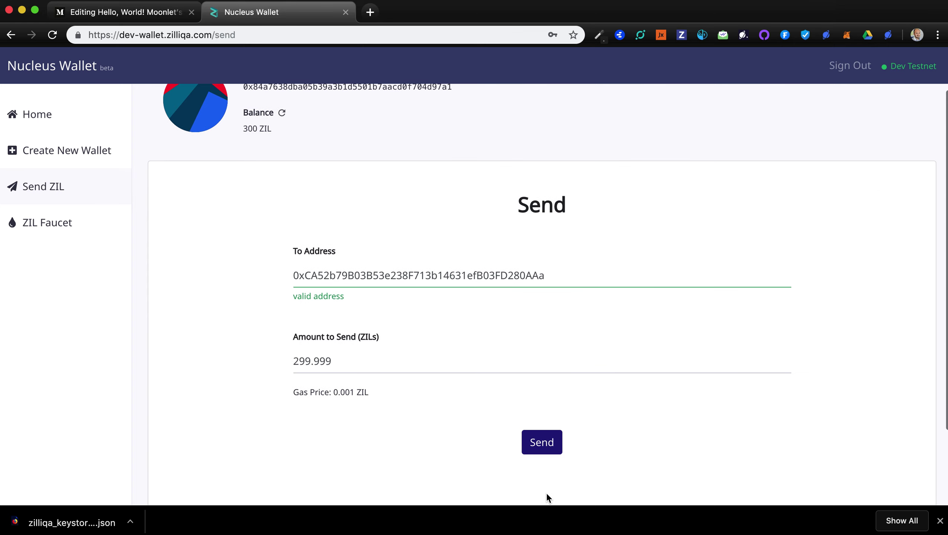
left_click(542, 444)
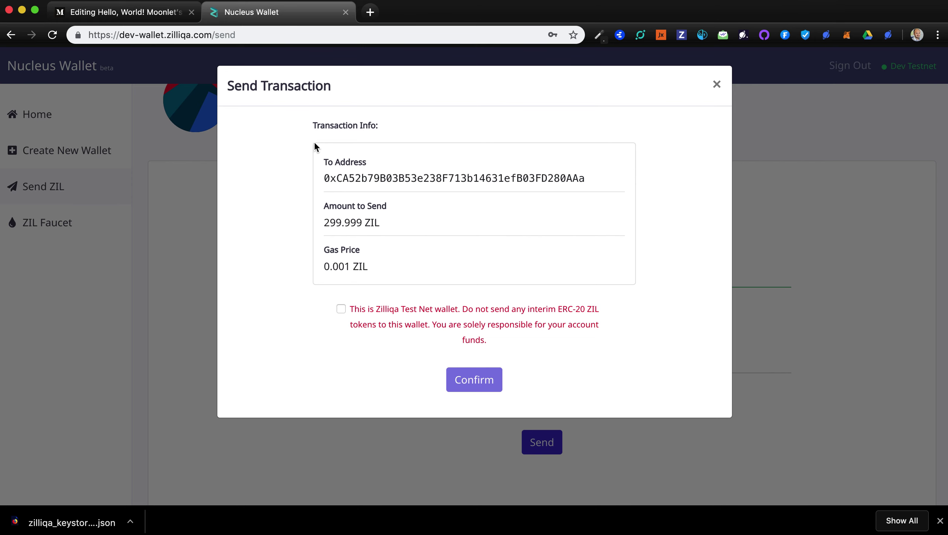
left_click(341, 309)
left_click(481, 382)
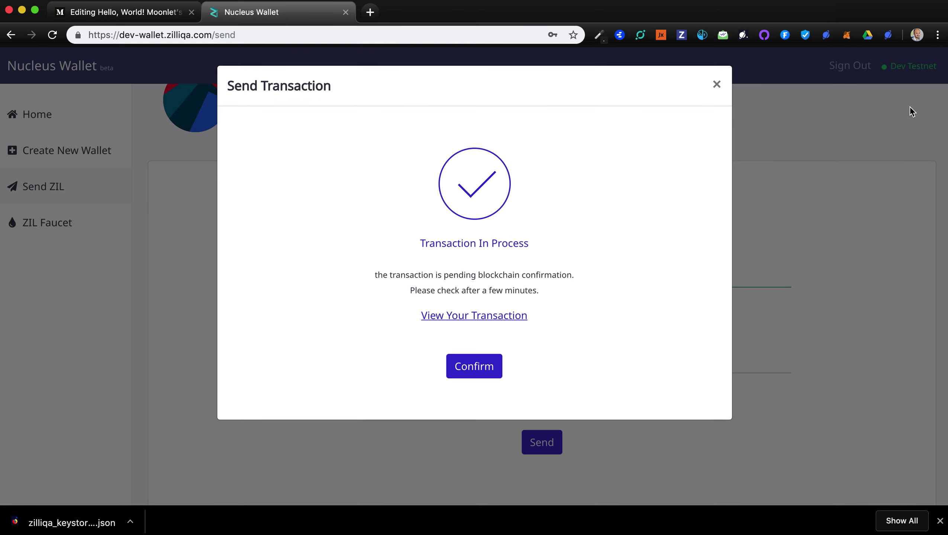
left_click(890, 36)
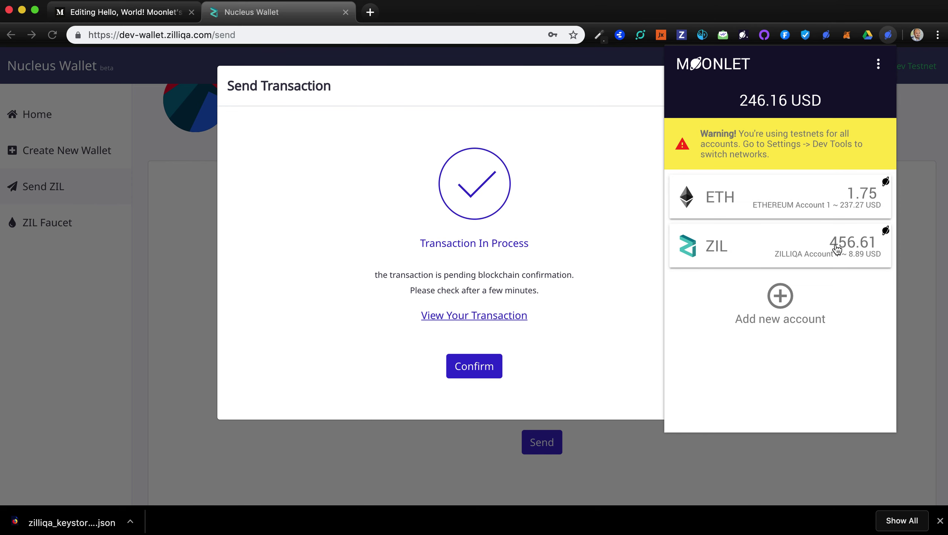
Reopen Moonlet repeatedly to reload the ZIL balance after the transfer
left_click(893, 38)
left_click(892, 38)
left_click(889, 35)
left_click(889, 35)
left_click(893, 36)
left_click(893, 36)
left_click(892, 37)
left_click(891, 37)
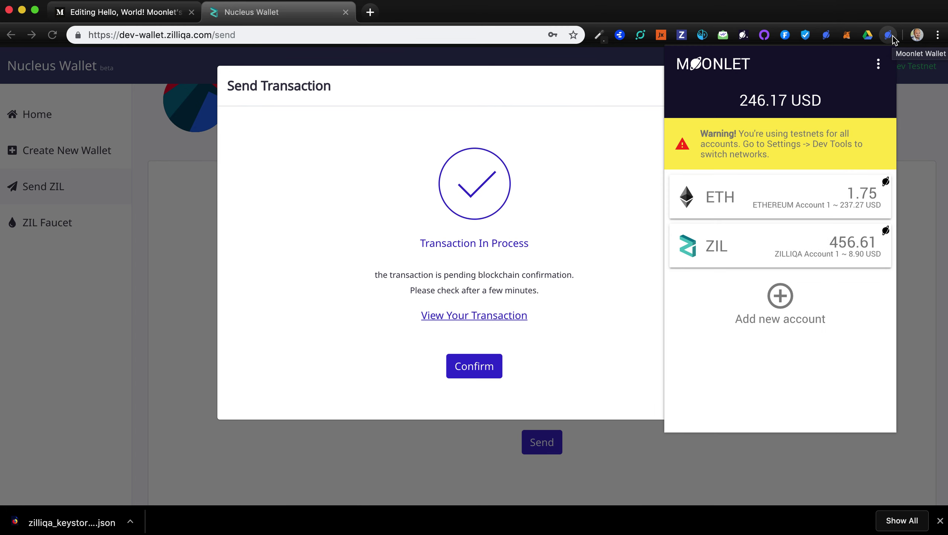
left_click(892, 36)
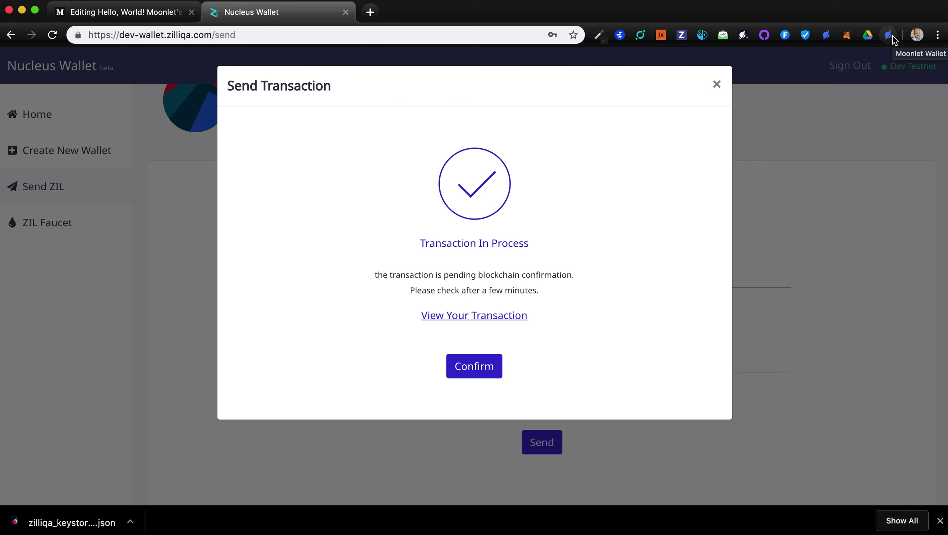
left_click(892, 36)
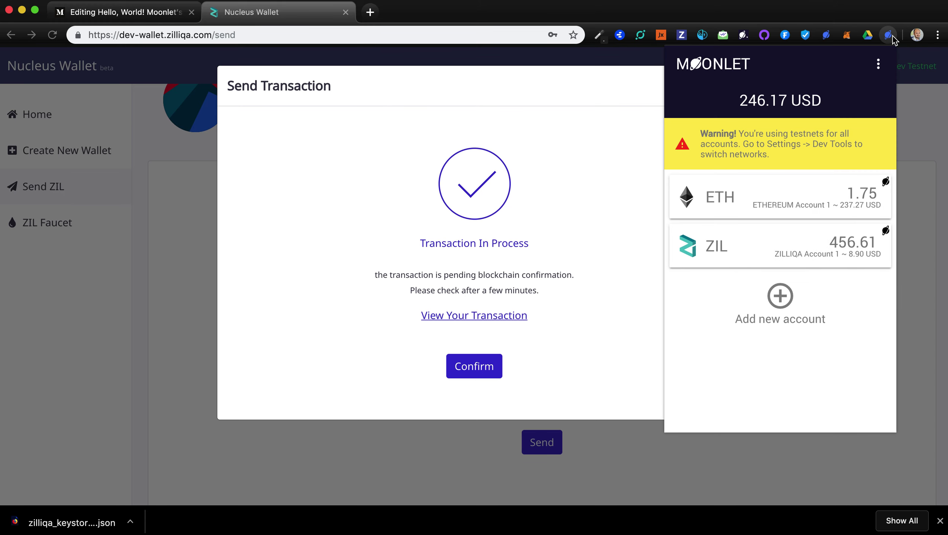
left_click(892, 36)
left_click(892, 37)
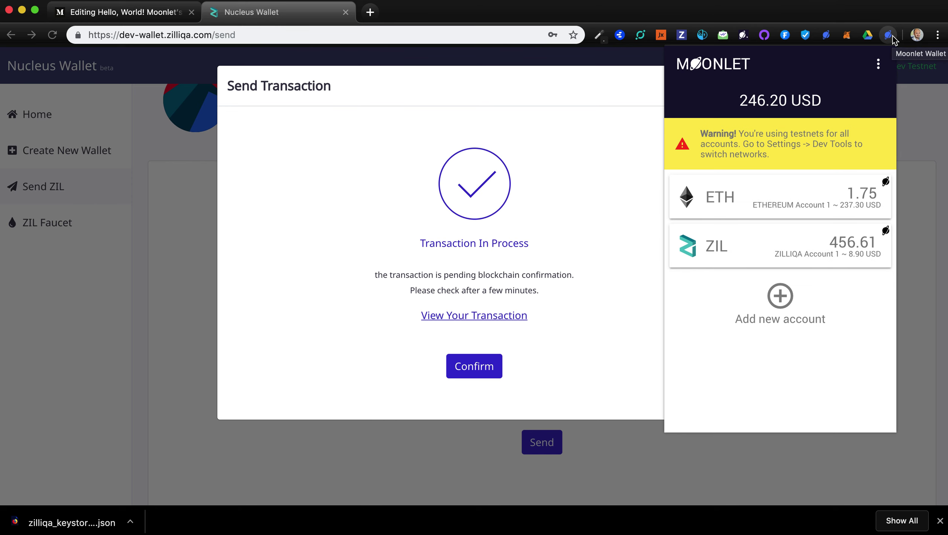
left_click(891, 37)
With ZIL showing 756.61, open the Zilliqa account's send form
left_click(892, 37)
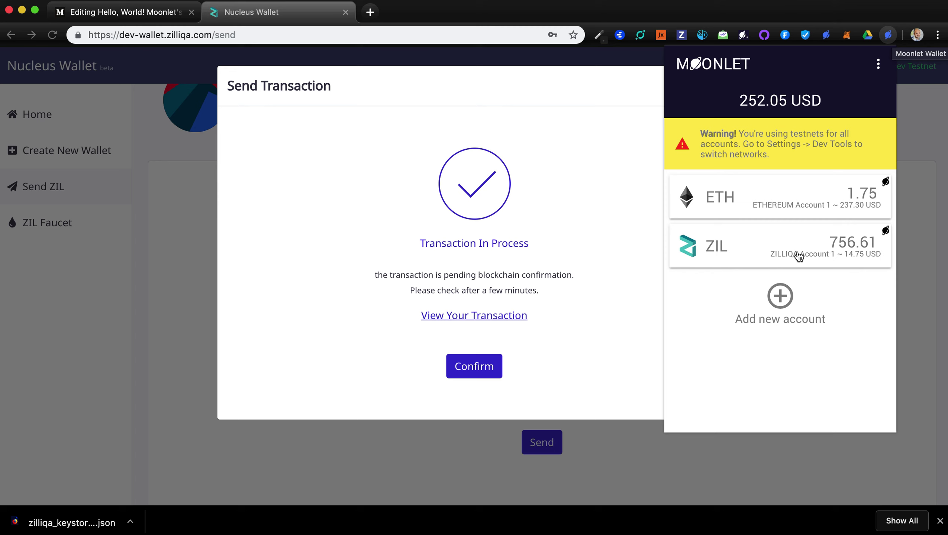
left_click(778, 255)
left_click(745, 339)
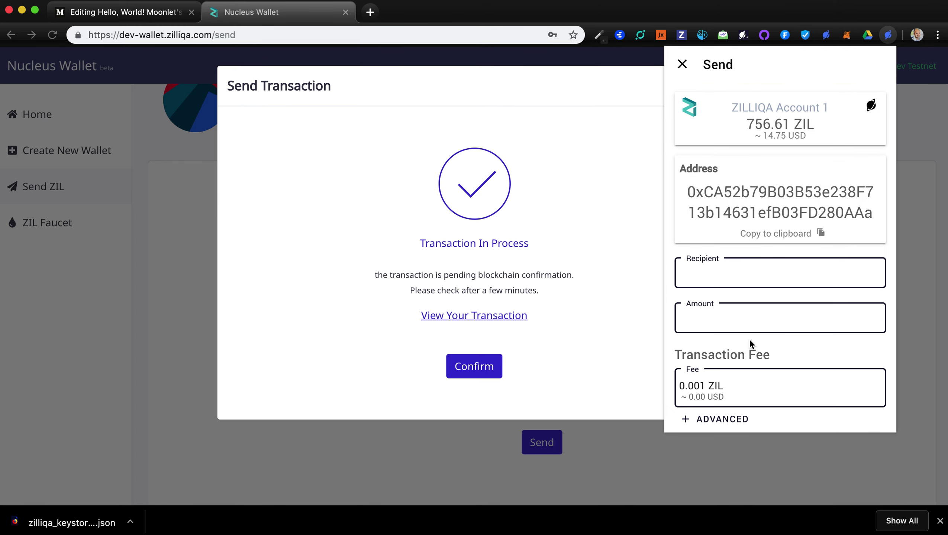